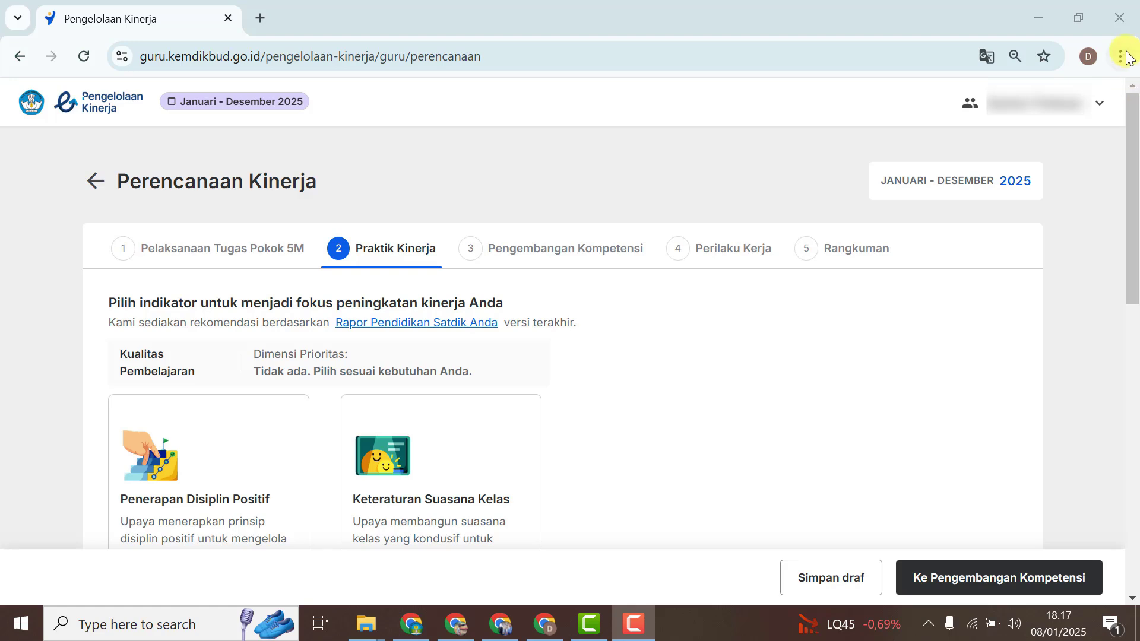
Select Penerapan Disiplin Positif as the performance improvement focus indicator
{"action": "left_click", "coordinate": [487, 358]}
{"action": "key", "text": "ctrl+minus"}
{"action": "mouse_move", "coordinate": [1129, 255]}
{"action": "left_mouse_down"}
{"action": "mouse_move", "coordinate": [1137, 516]}
{"action": "mouse_move", "coordinate": [1133, 244]}
{"action": "left_mouse_up"}
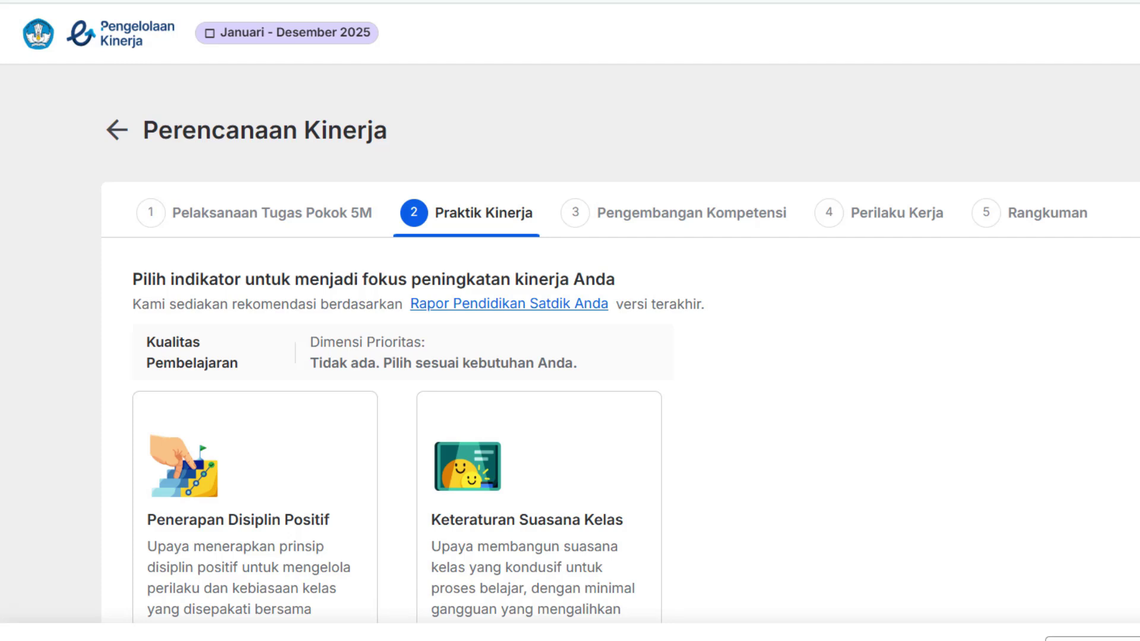
{"action": "scroll", "coordinate": [617, 314], "scroll_direction": "down", "scroll_amount": 4}
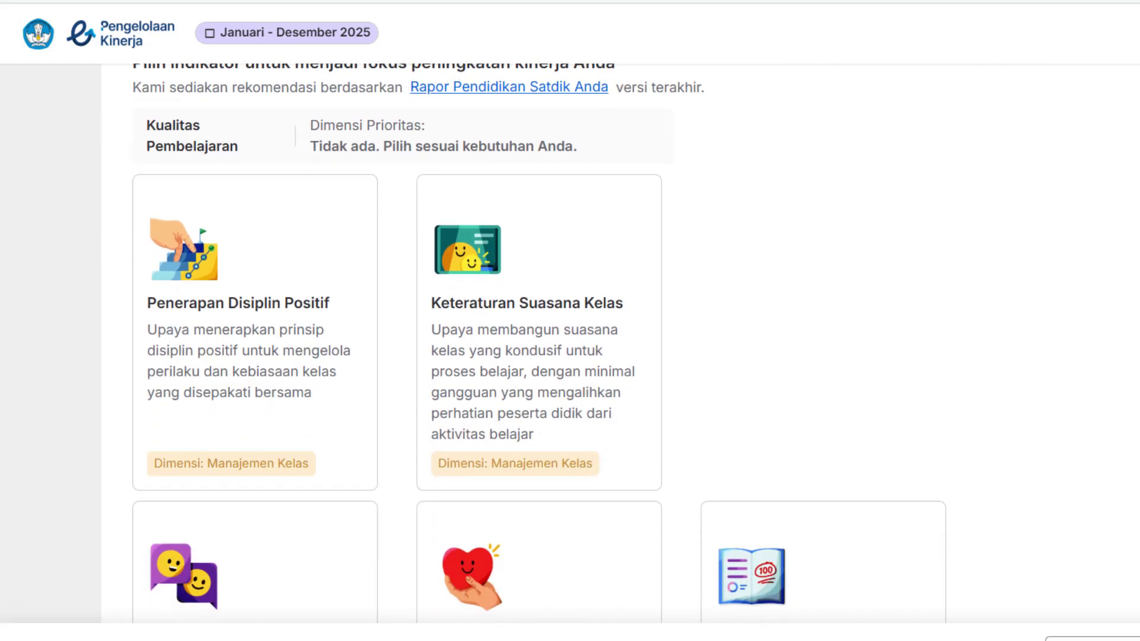
{"action": "left_click", "coordinate": [275, 291]}
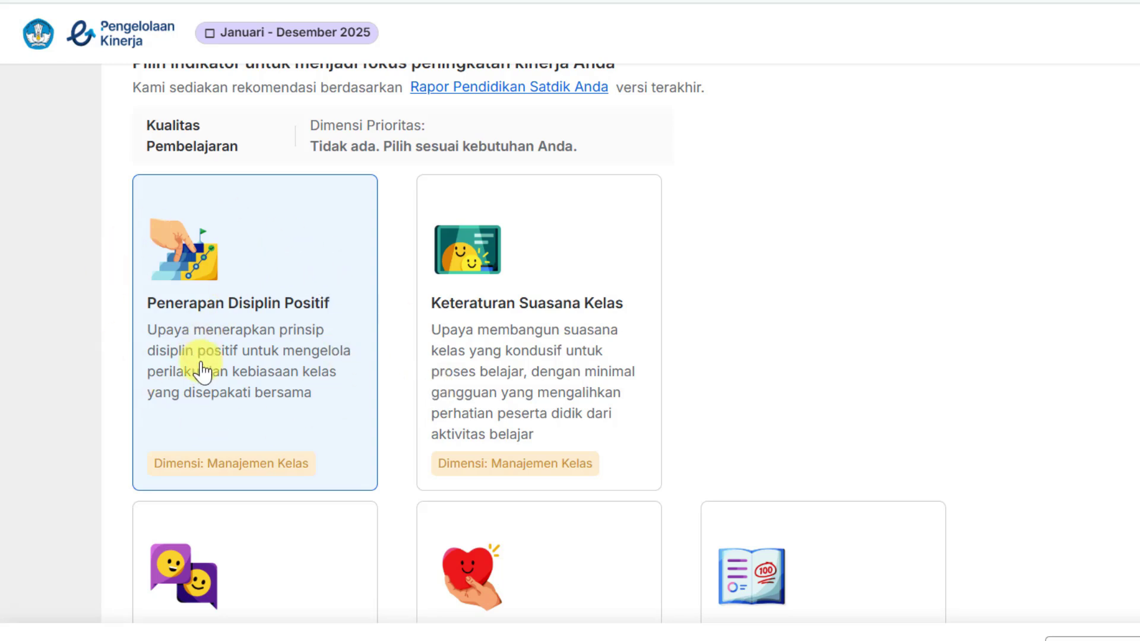
Clear the Penerapan Disiplin Positif selection and choose the same indicator again
{"action": "scroll", "coordinate": [202, 373], "scroll_direction": "up", "scroll_amount": 1}
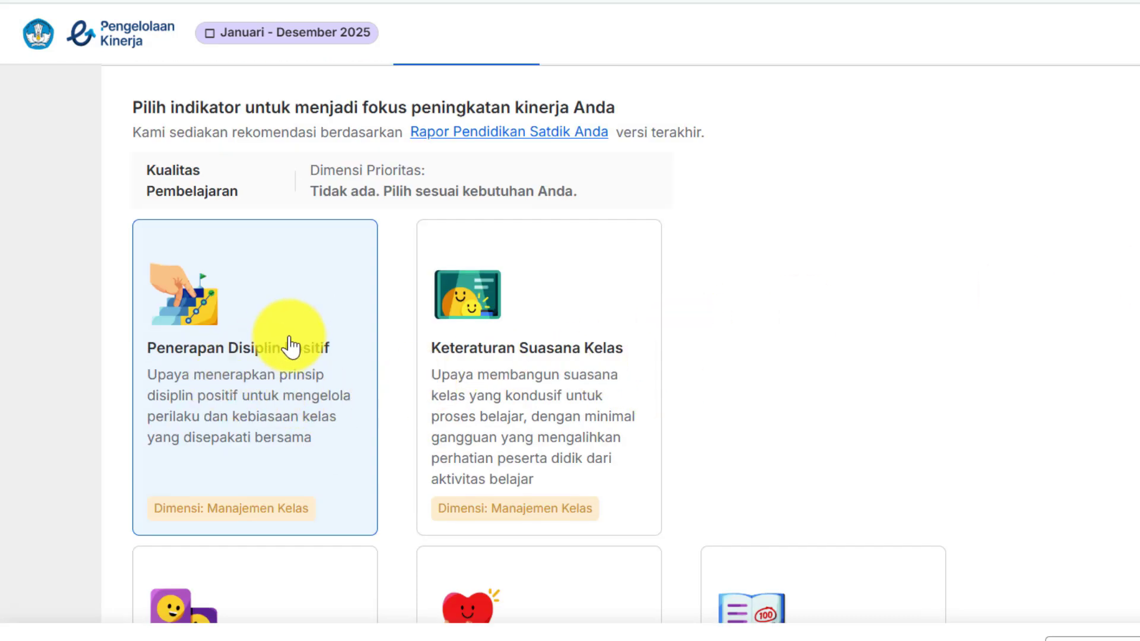
{"action": "left_click", "coordinate": [320, 310]}
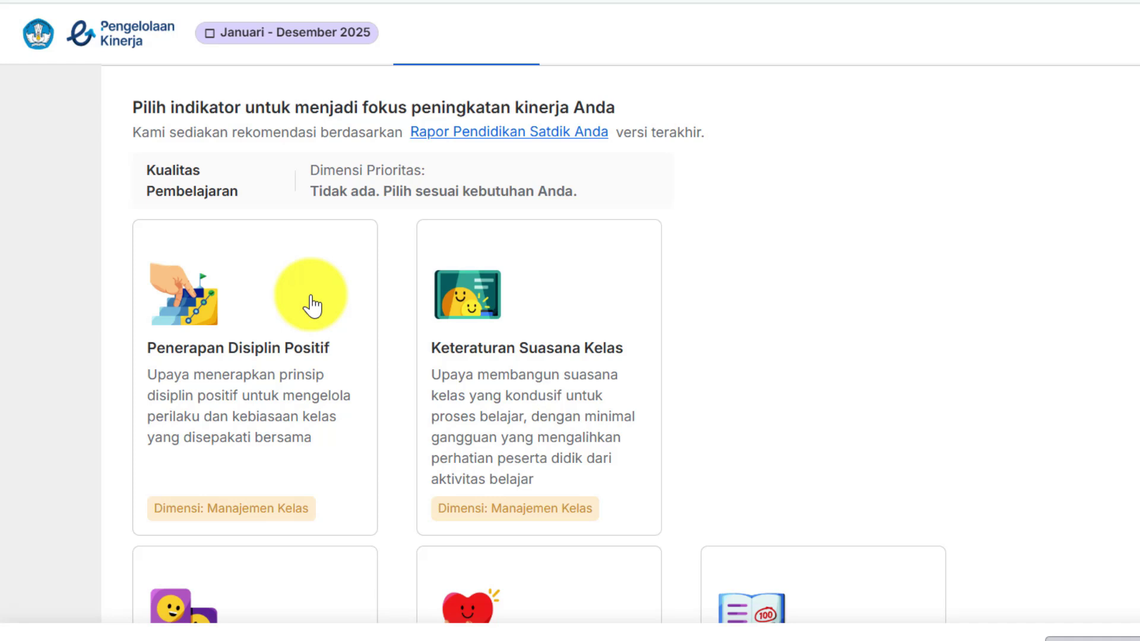
{"action": "left_click", "coordinate": [285, 373]}
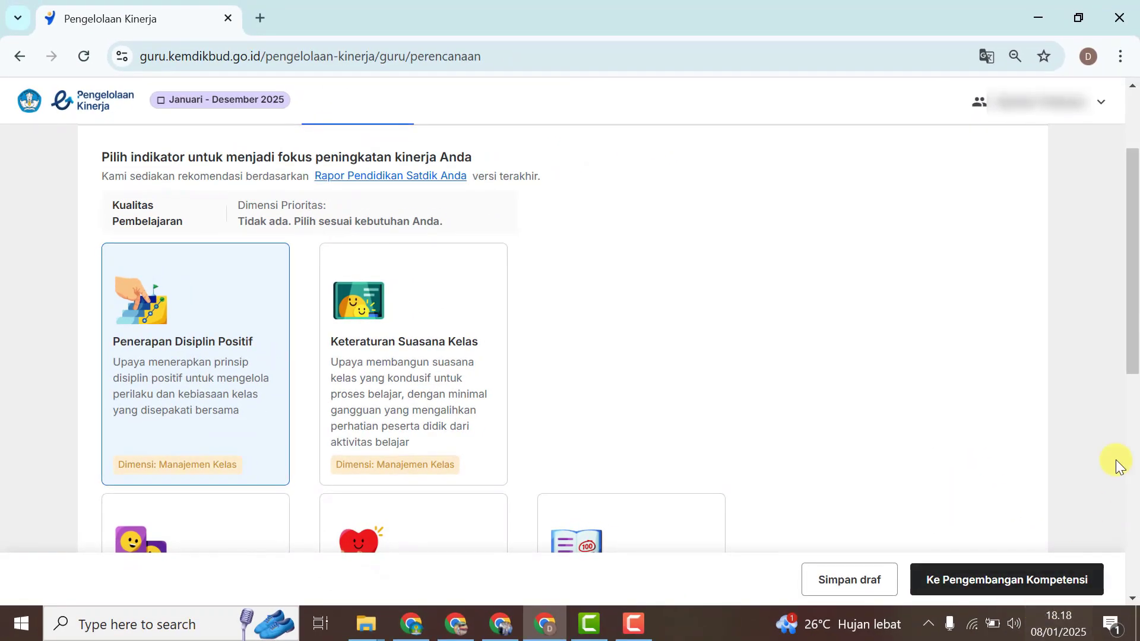
{"action": "scroll", "coordinate": [1131, 368], "scroll_direction": "up", "scroll_amount": 2}
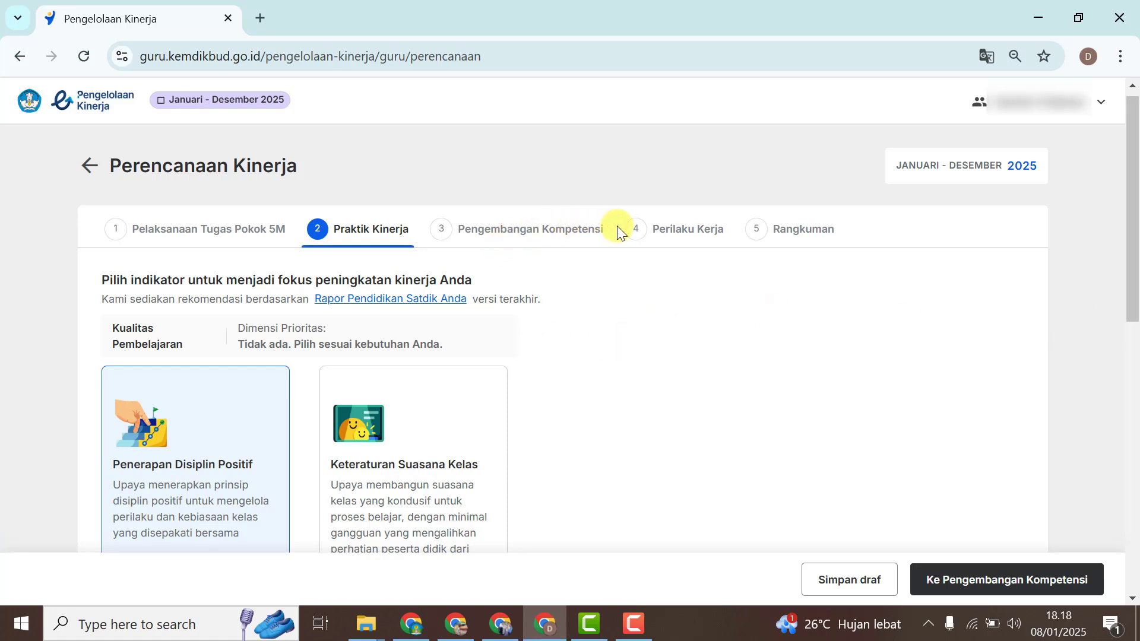
{"action": "left_click_drag", "start_coordinate": [1136, 141], "coordinate": [1128, 203]}
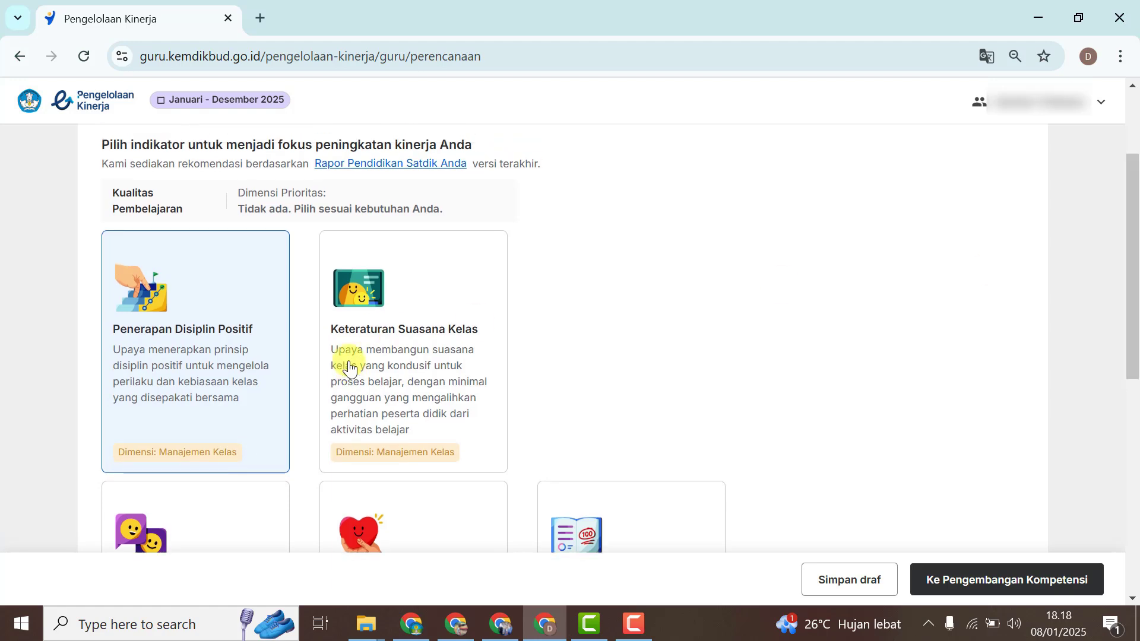
Try Keteraturan Suasana Kelas as the focus indicator and clear the selection
{"action": "left_click", "coordinate": [420, 292]}
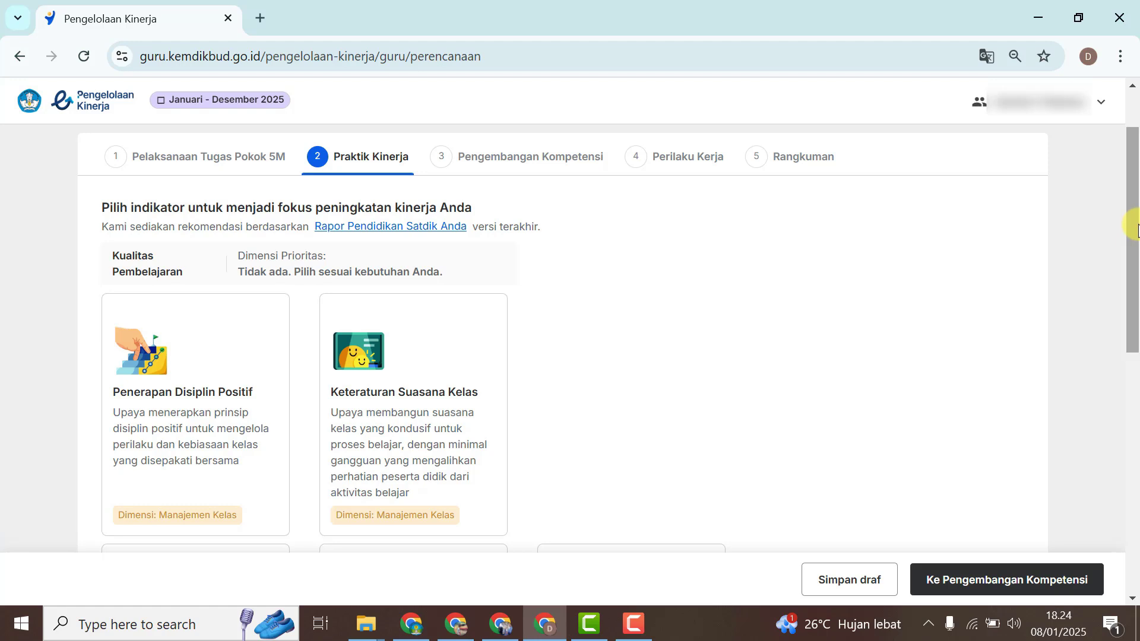
{"action": "left_click", "coordinate": [239, 395]}
{"action": "left_click", "coordinate": [394, 394]}
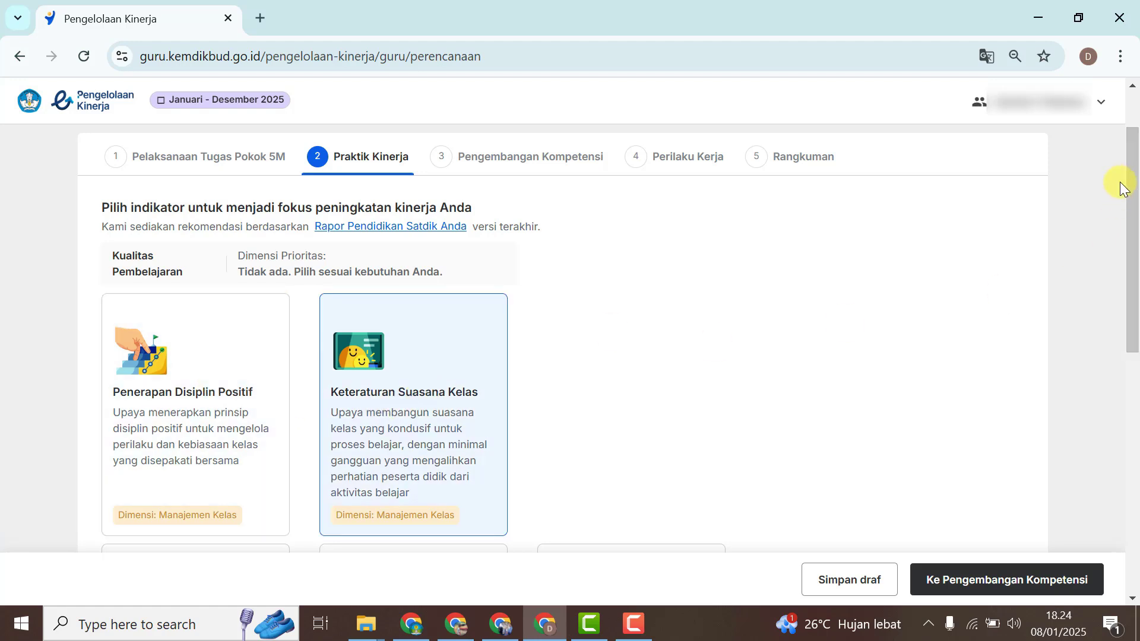
{"action": "left_click_drag", "start_coordinate": [1135, 170], "coordinate": [1135, 204]}
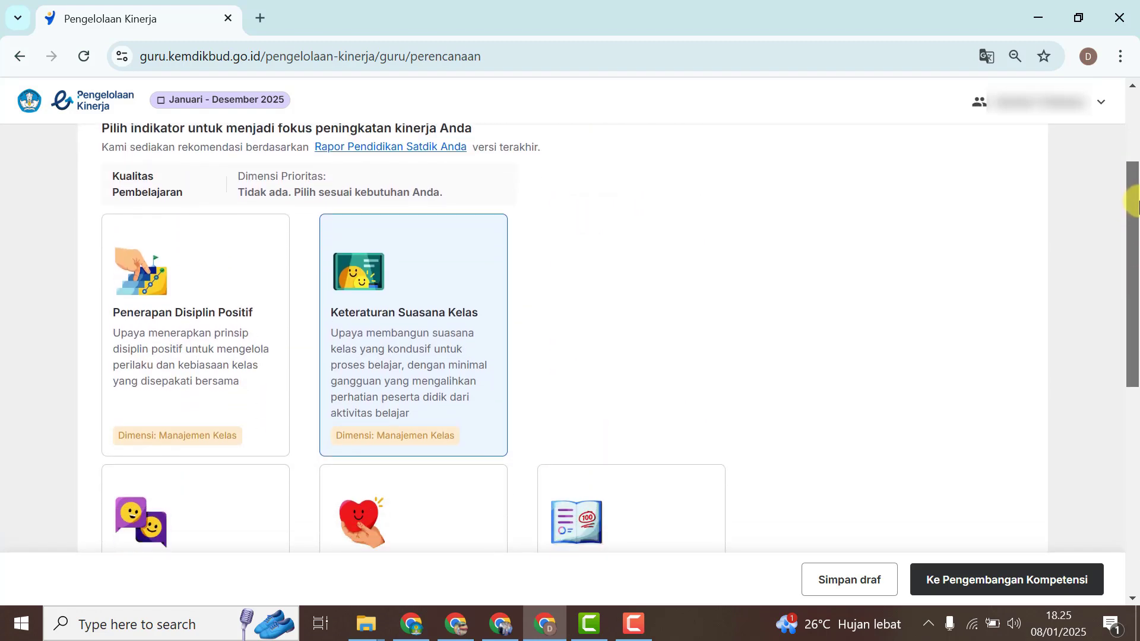
{"action": "left_click", "coordinate": [413, 363]}
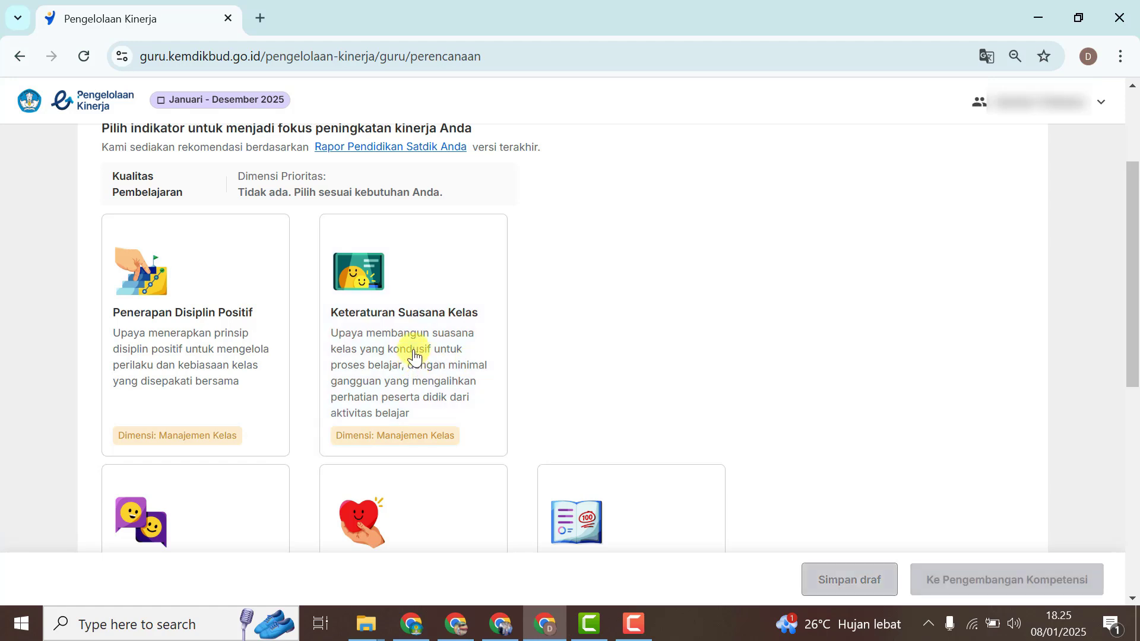
Switch the focus indicator between Penerapan Disiplin Positif and Keteraturan Suasana Kelas, ending on Keteraturan Suasana Kelas
{"action": "left_click", "coordinate": [183, 362]}
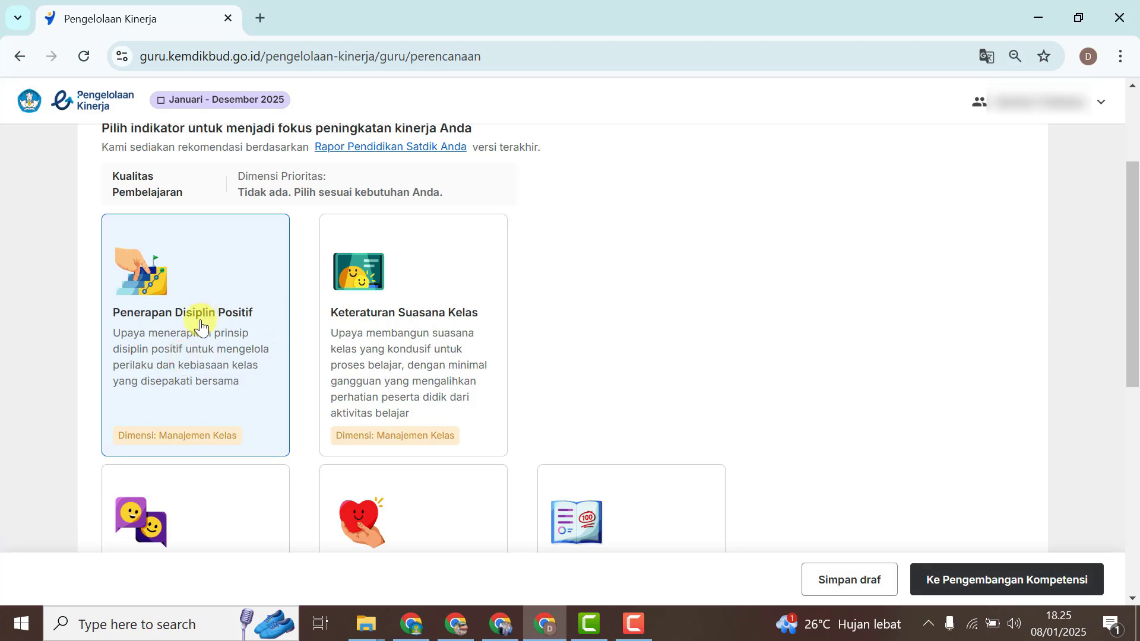
{"action": "left_click", "coordinate": [430, 344]}
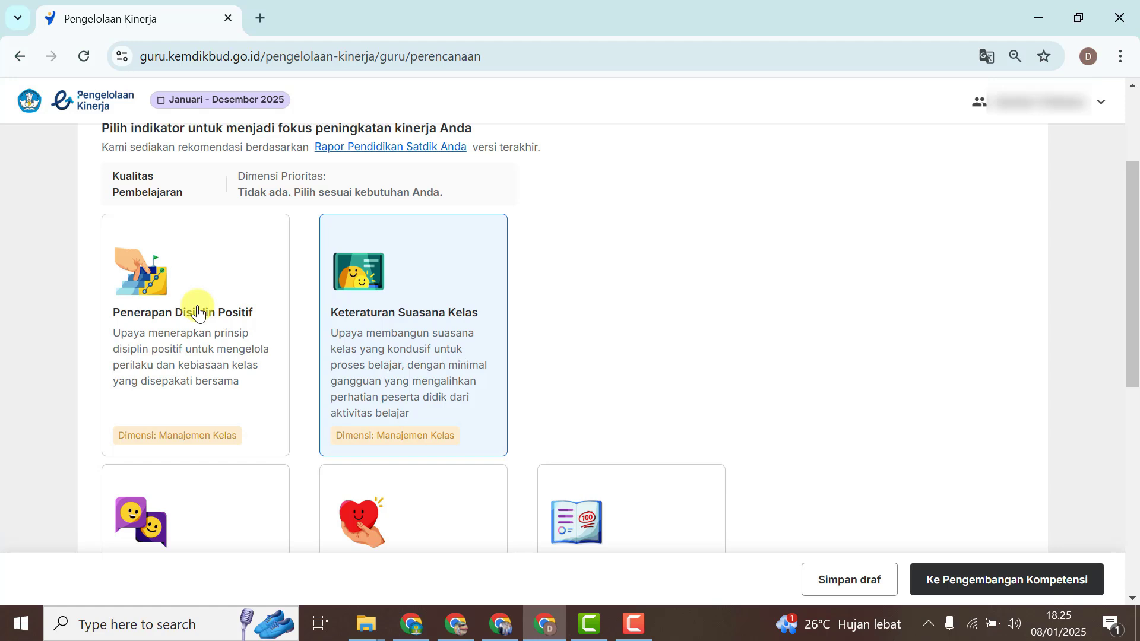
{"action": "left_click", "coordinate": [212, 350]}
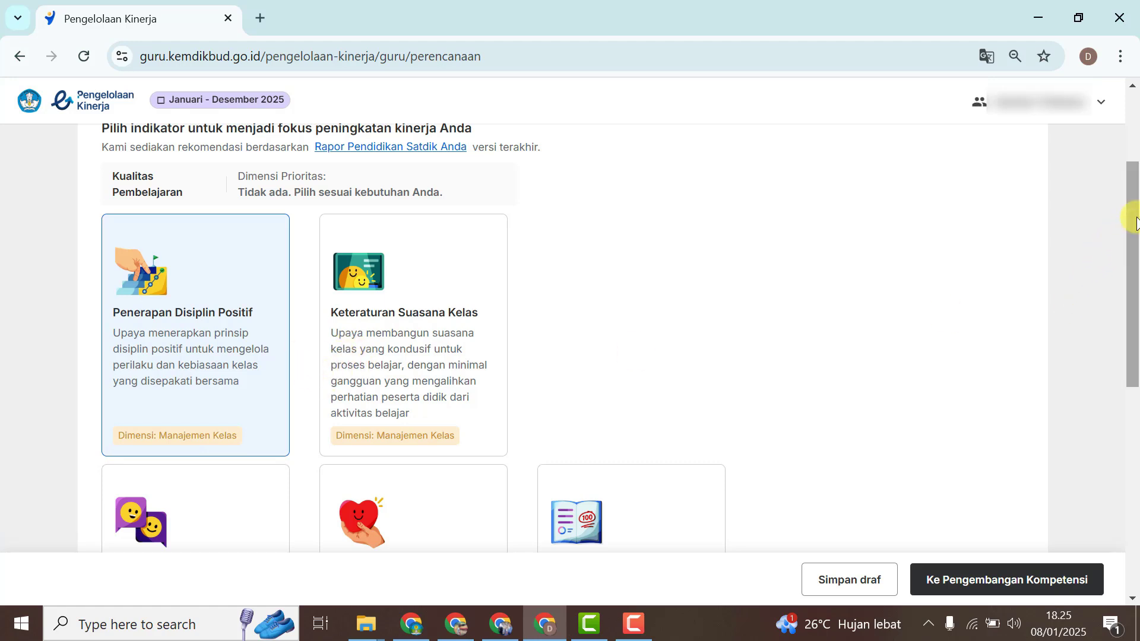
{"action": "left_click", "coordinate": [439, 358]}
Try the Dukungan Psikologis indicators one by one: Umpan Balik Konstruktif, Perhatian dan Kepedulian, and Ekspektasi pada Peserta Didik
{"action": "scroll", "coordinate": [439, 358], "scroll_direction": "down", "scroll_amount": 5}
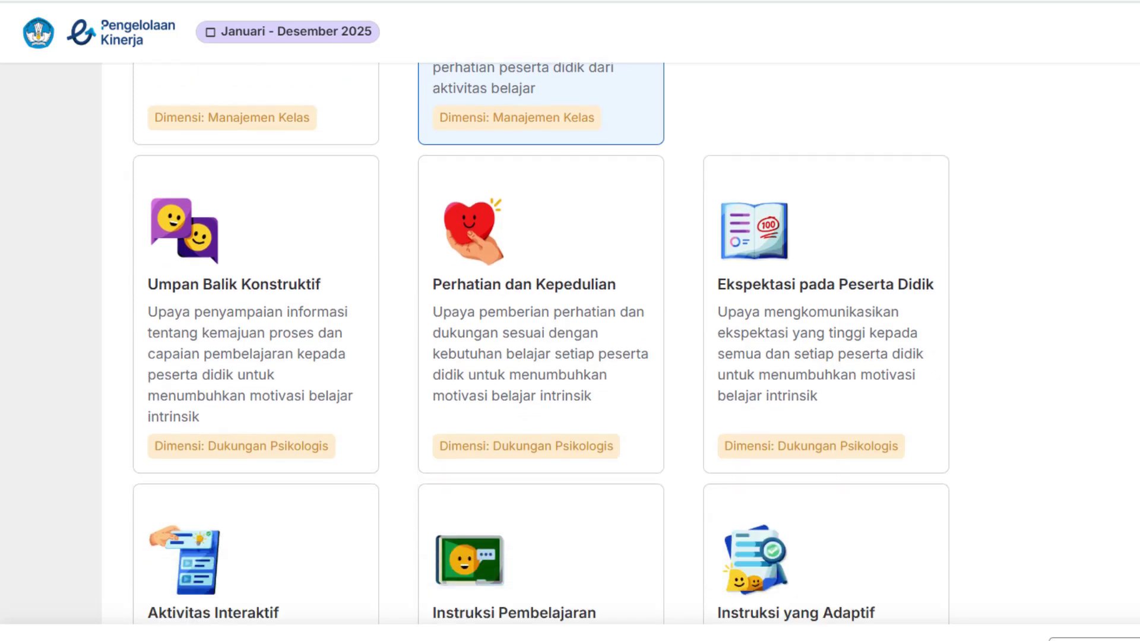
{"action": "scroll", "coordinate": [541, 342], "scroll_direction": "down", "scroll_amount": 1}
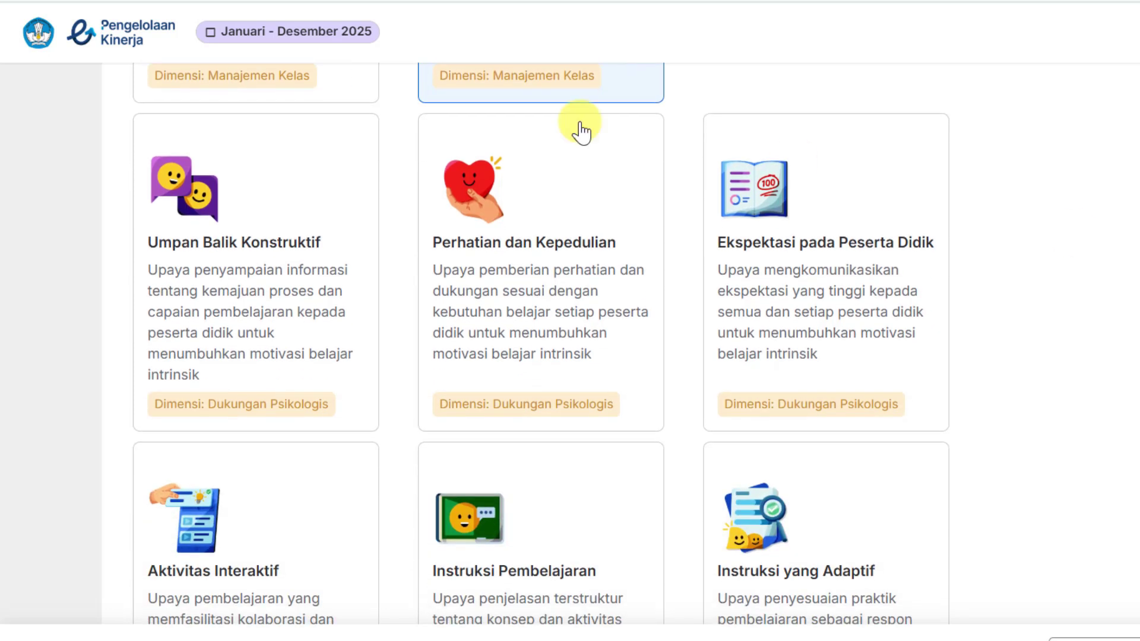
{"action": "left_click", "coordinate": [239, 270]}
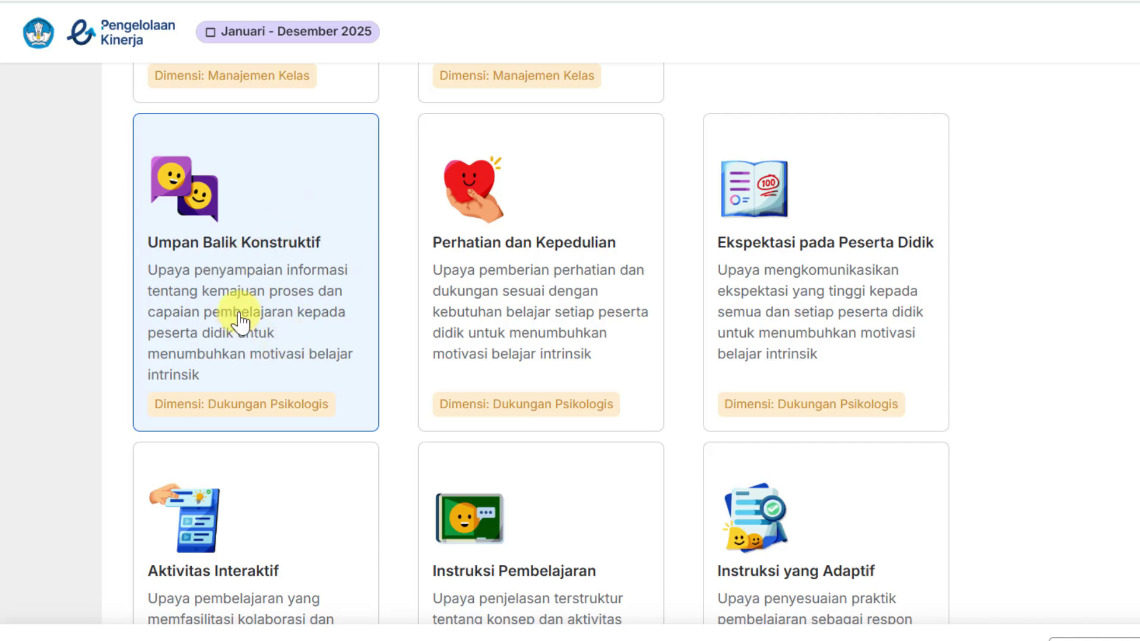
{"action": "left_click", "coordinate": [614, 284]}
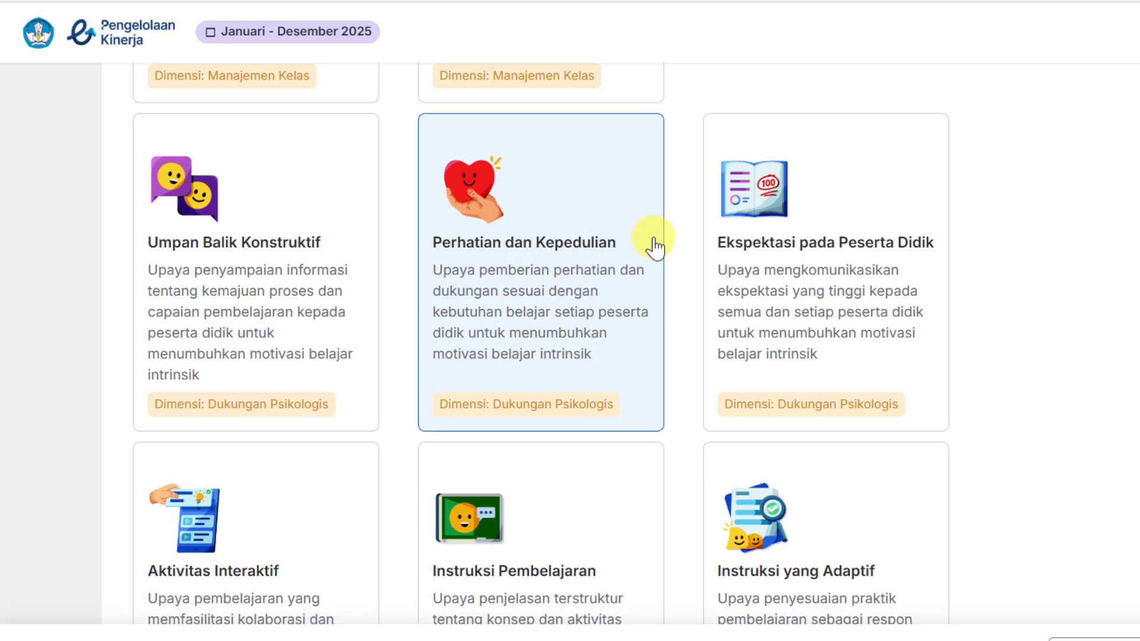
{"action": "left_click", "coordinate": [884, 267]}
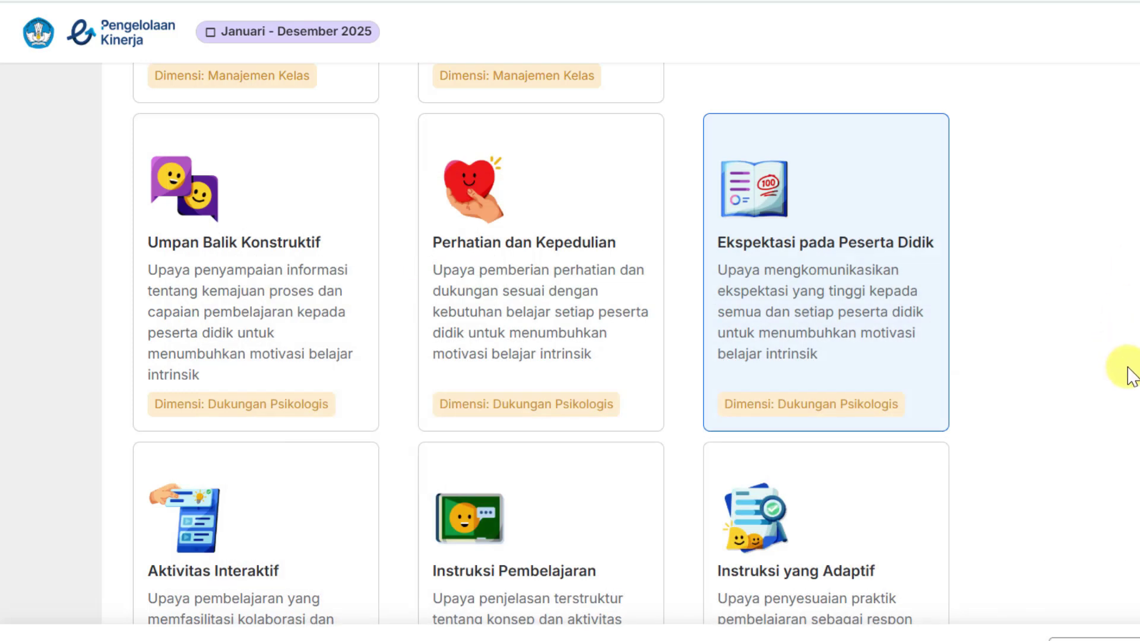
Try the Metode Pembelajaran indicators one by one: Aktivitas Interaktif, Instruksi Pembelajaran, and Instruksi yang Adaptif
{"action": "scroll", "coordinate": [1127, 375], "scroll_direction": "down", "scroll_amount": 4}
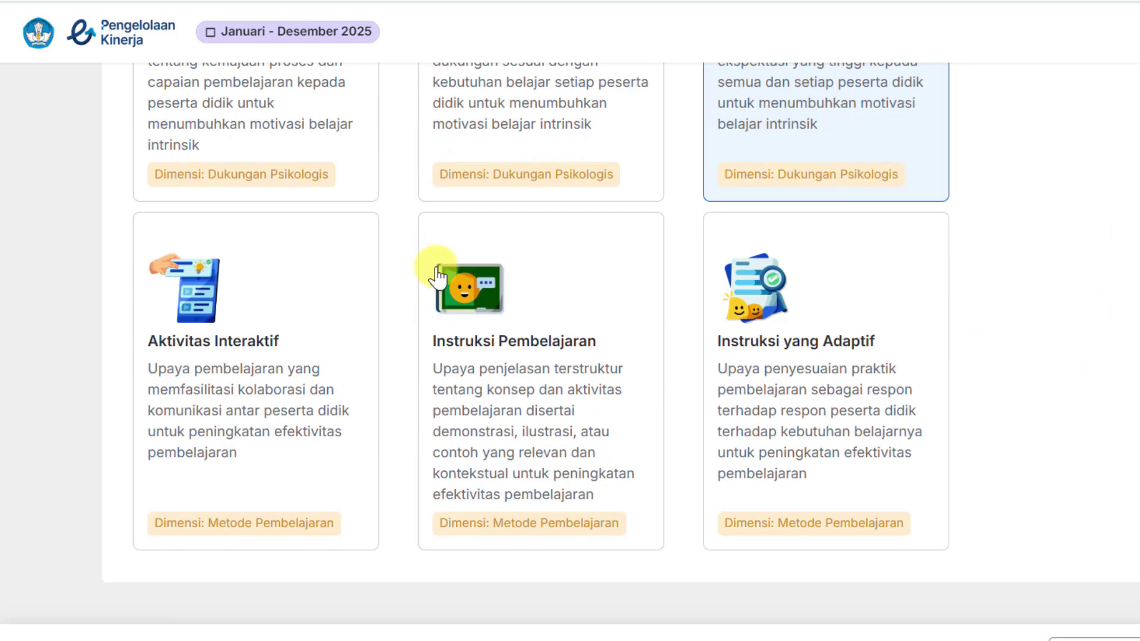
{"action": "left_click", "coordinate": [308, 326]}
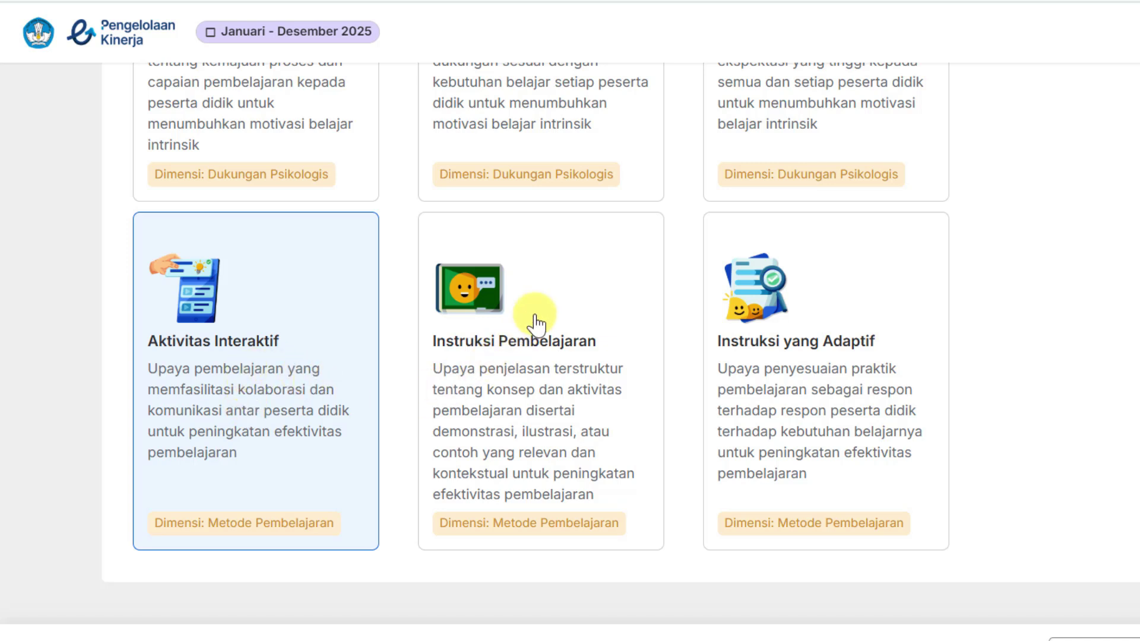
{"action": "left_click", "coordinate": [573, 287]}
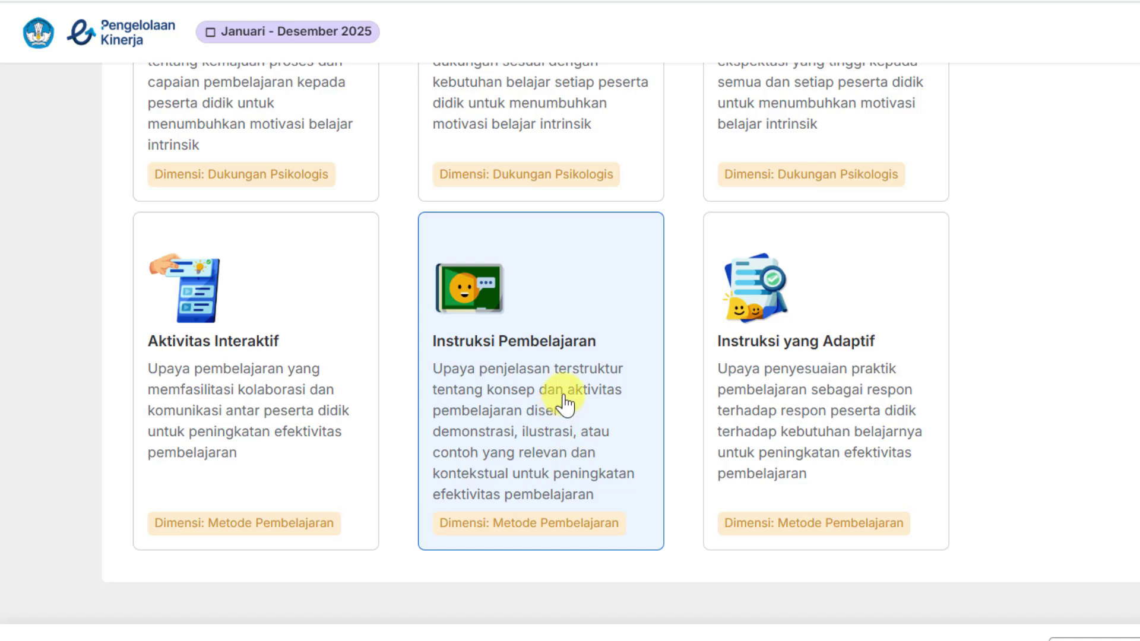
{"action": "left_click", "coordinate": [842, 383]}
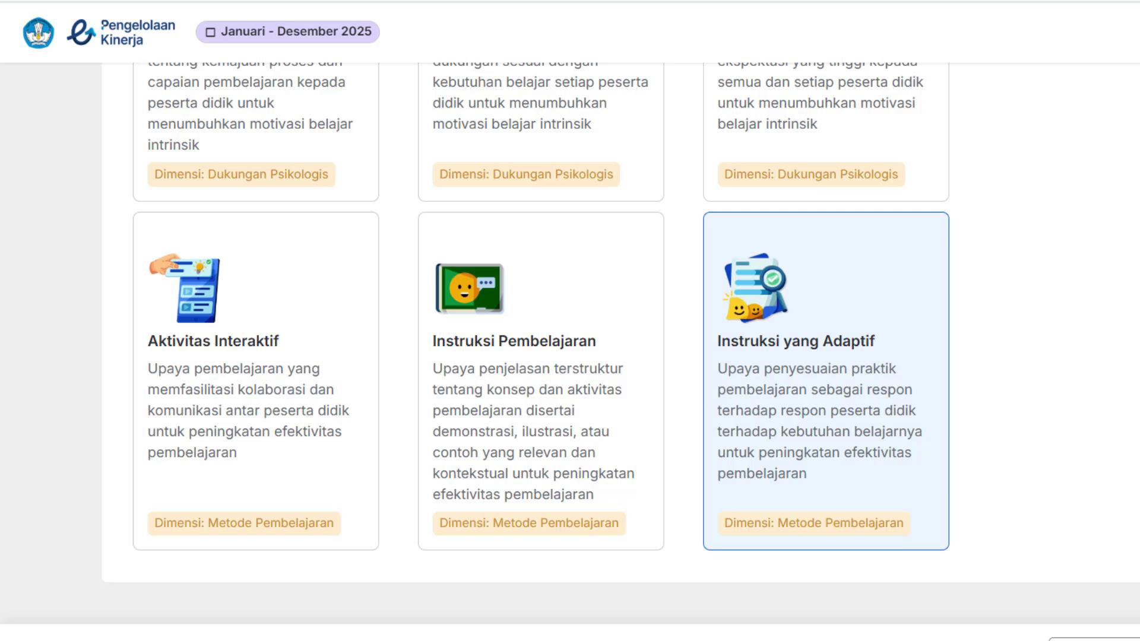
Choose Keteraturan Suasana Kelas as the focus indicator and continue to the Pengembangan Kompetensi stage
{"action": "scroll", "coordinate": [621, 351], "scroll_direction": "up", "scroll_amount": 10}
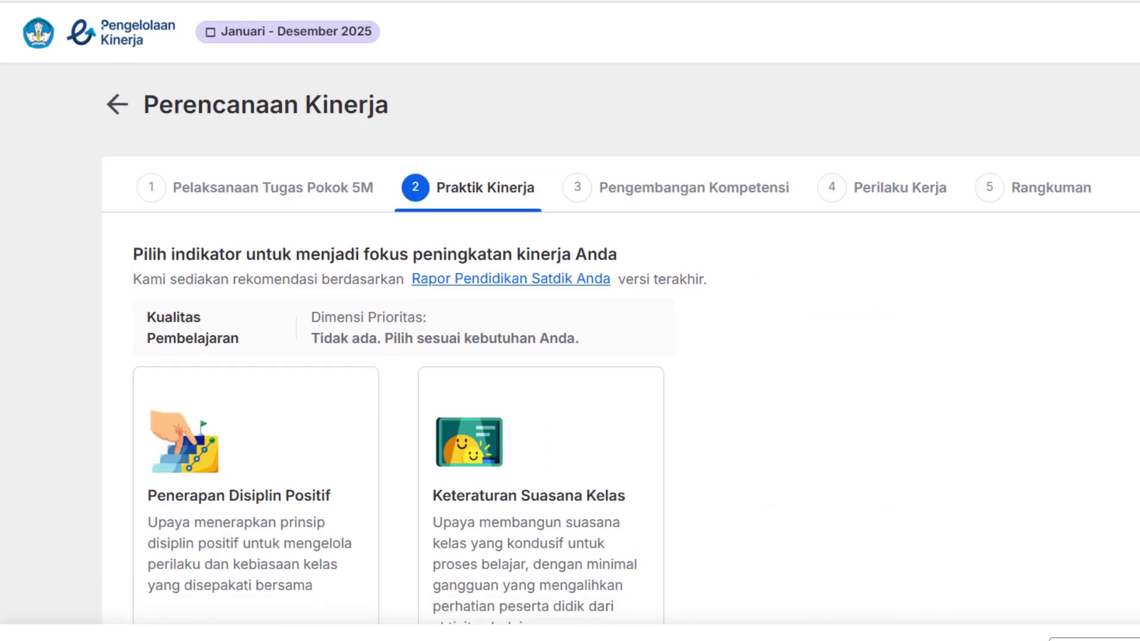
{"action": "scroll", "coordinate": [621, 350], "scroll_direction": "down", "scroll_amount": 1}
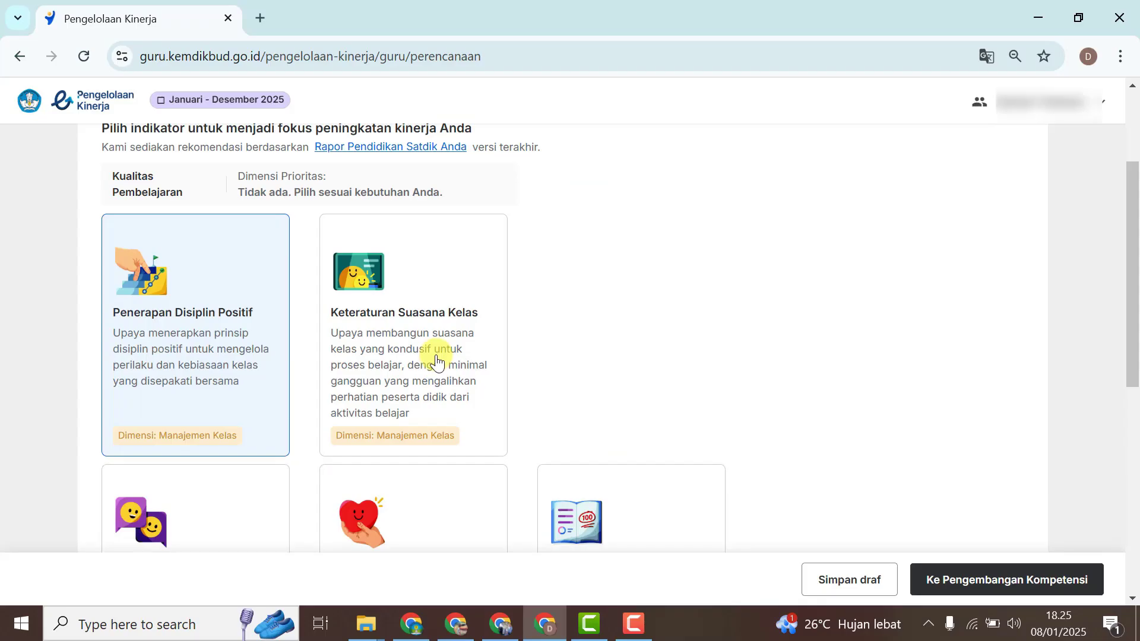
{"action": "left_click", "coordinate": [572, 471]}
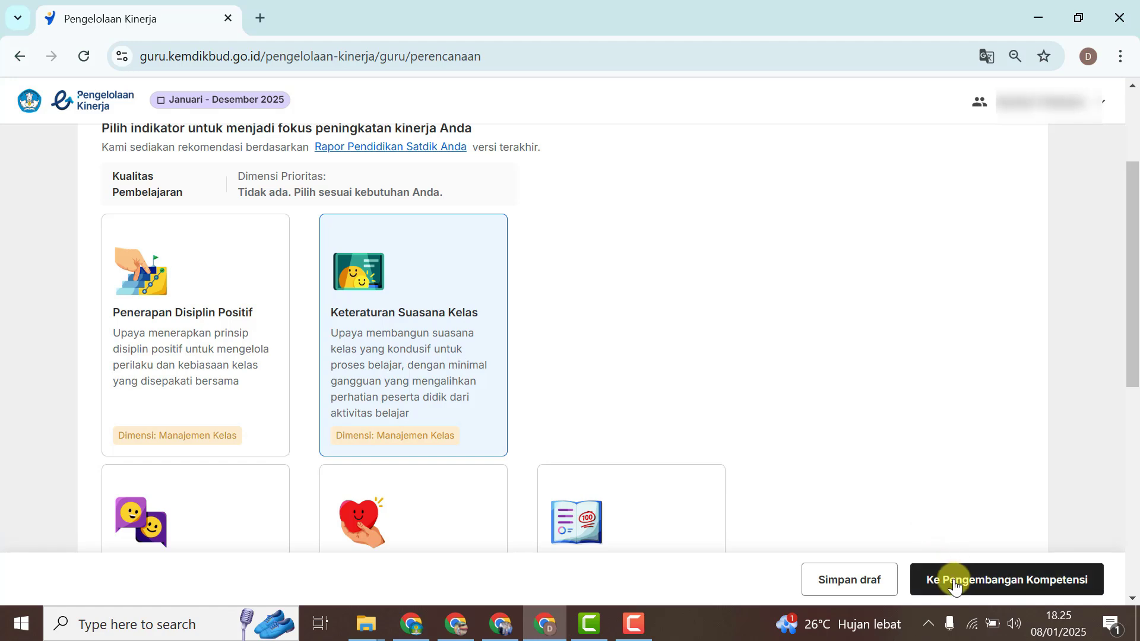
{"action": "left_click_drag", "start_coordinate": [1131, 332], "coordinate": [1123, 224]}
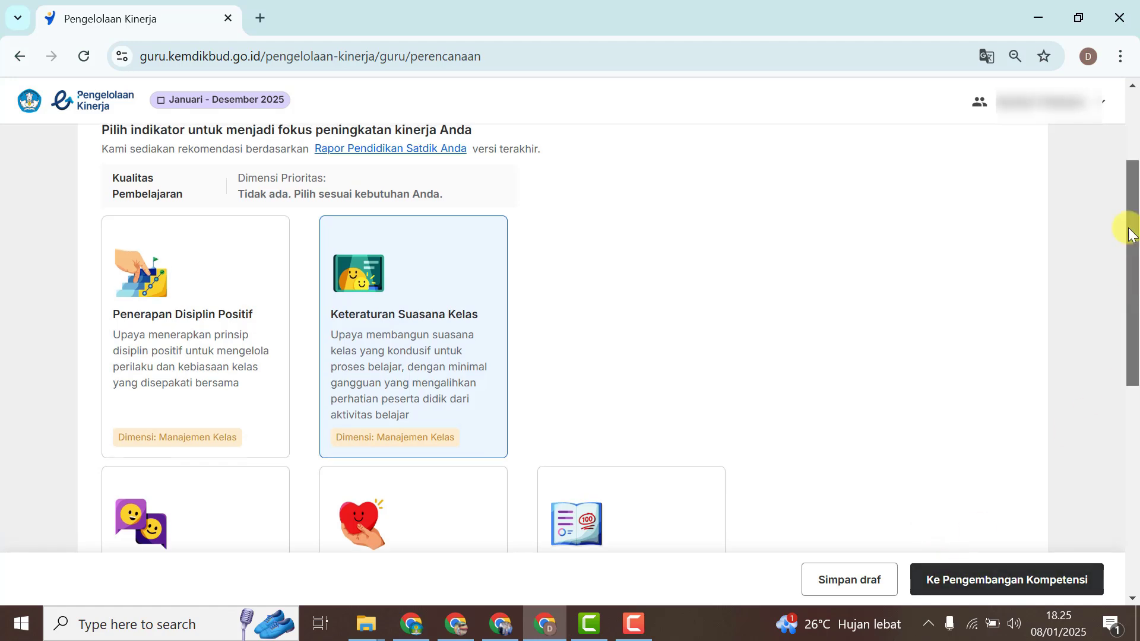
{"action": "left_click", "coordinate": [1050, 577]}
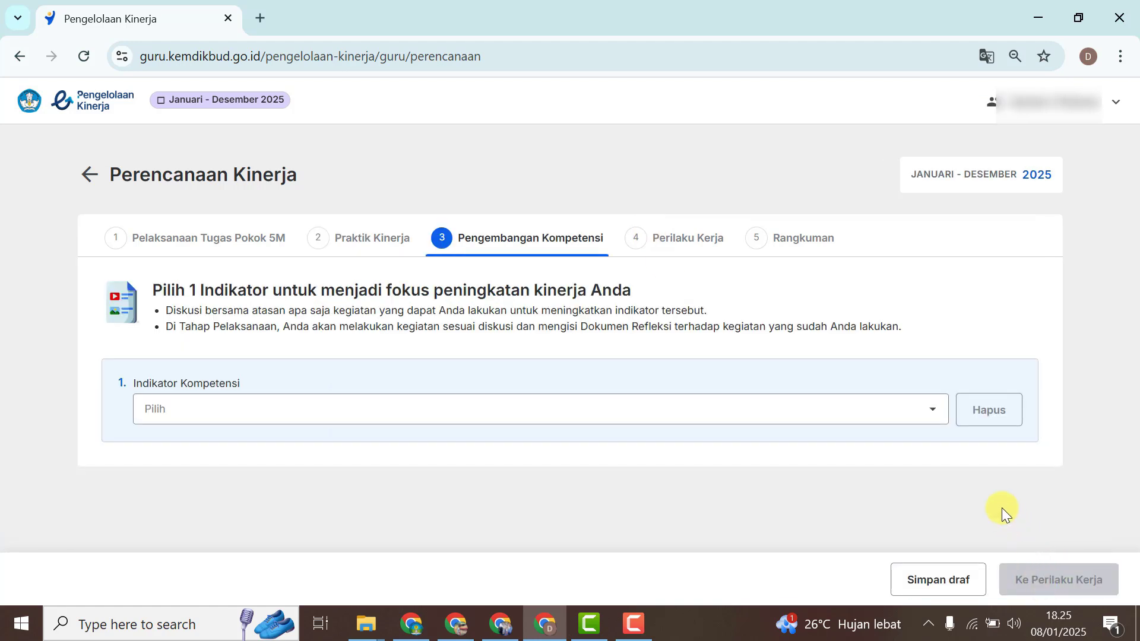